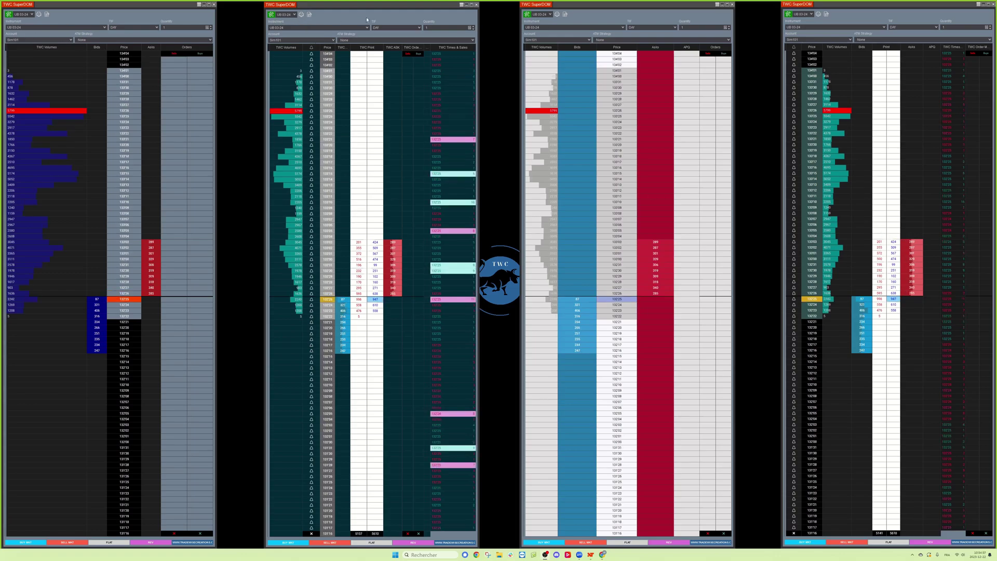
- Nudge the second SuperDOM right, then collapse and re-expand its instrument and account header
{"action": "left_click_drag", "start_coordinate": [363, 8], "coordinate": [371, 8]}
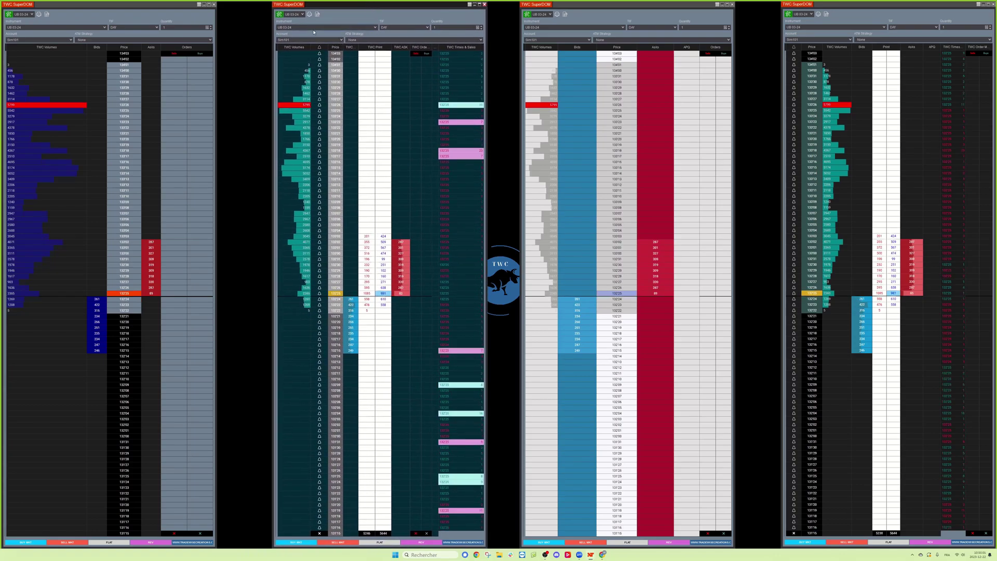
{"action": "left_click", "coordinate": [279, 16]}
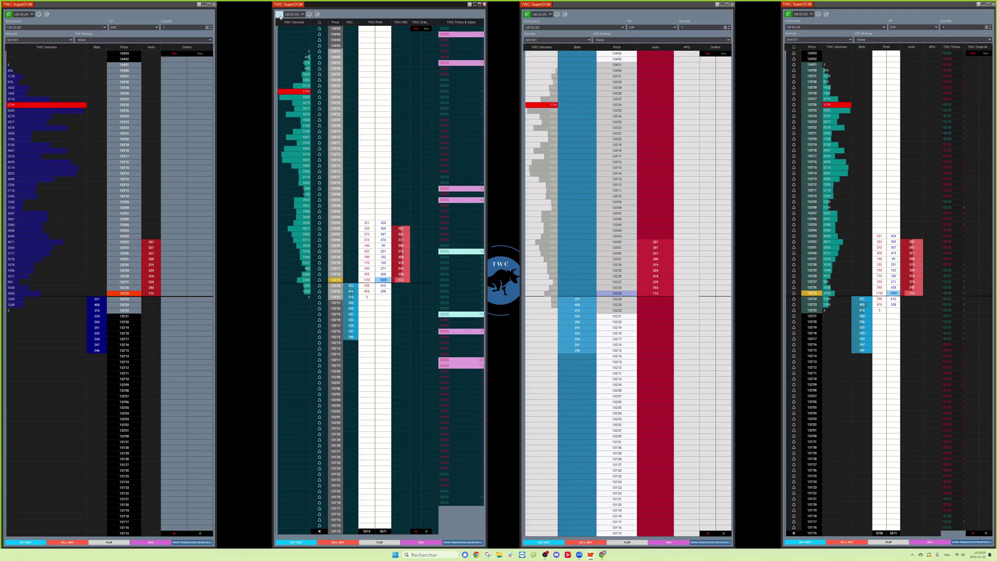
{"action": "left_click", "coordinate": [279, 15]}
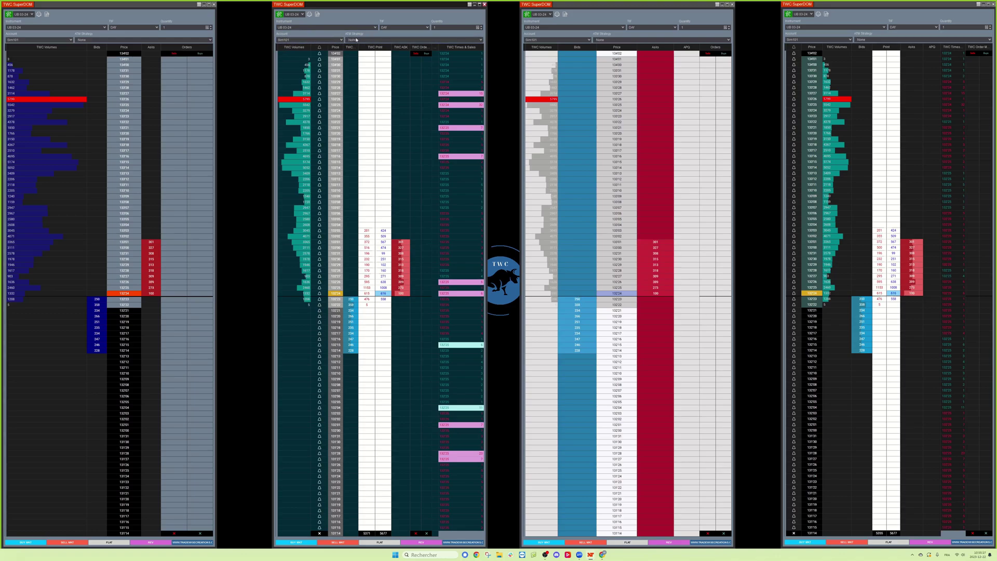
{"action": "left_click", "coordinate": [439, 28]}
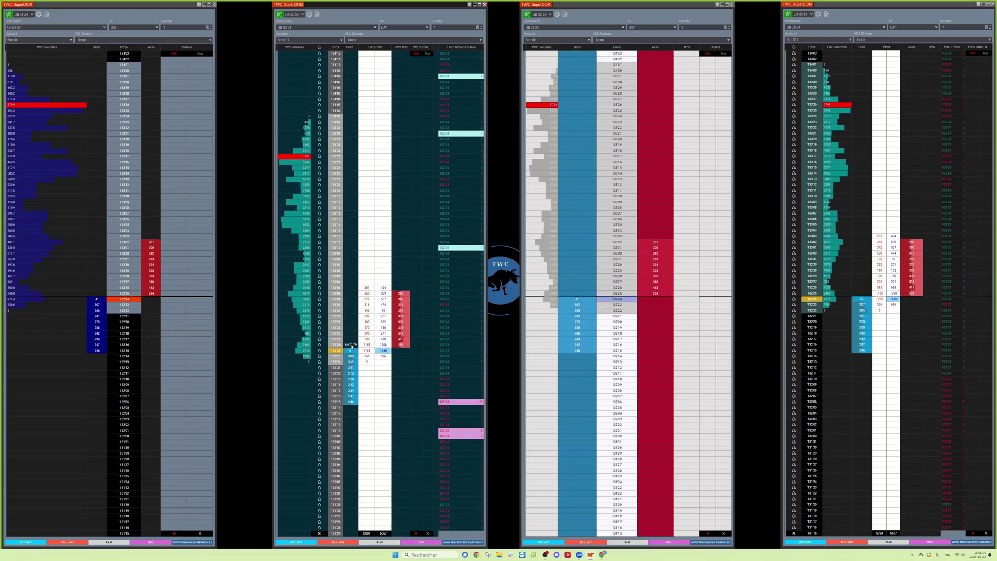
- Buy 1 contract from the second SuperDOM's Bid column, filling long at 132'24
{"action": "left_click", "coordinate": [352, 346]}
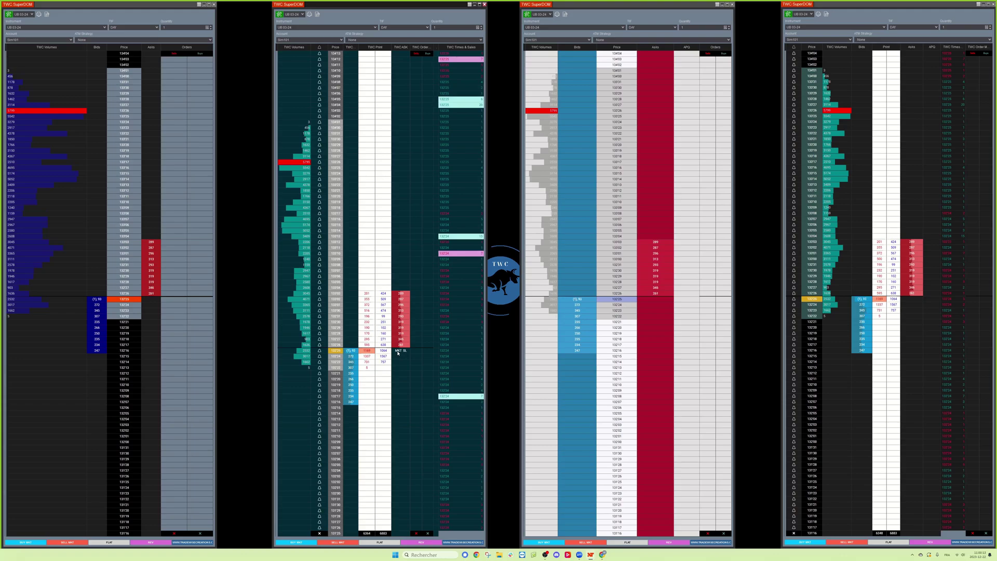
- Sell 1 contract from the second SuperDOM's Ask column, opening a short at 132'25
{"action": "left_click", "coordinate": [400, 350]}
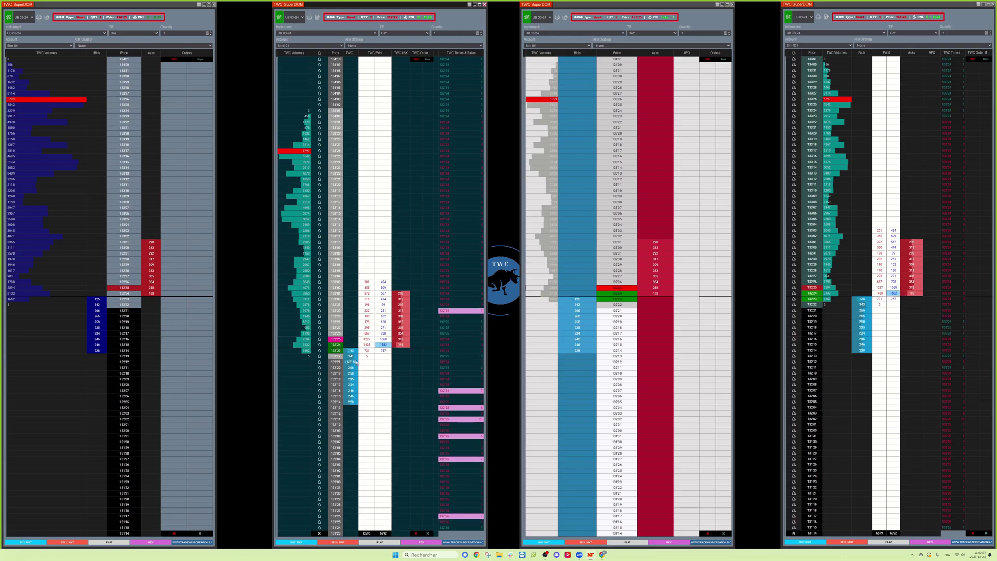
- Place a working order at bid 13223, then flatten the short position with FLAT
{"action": "left_click", "coordinate": [351, 352]}
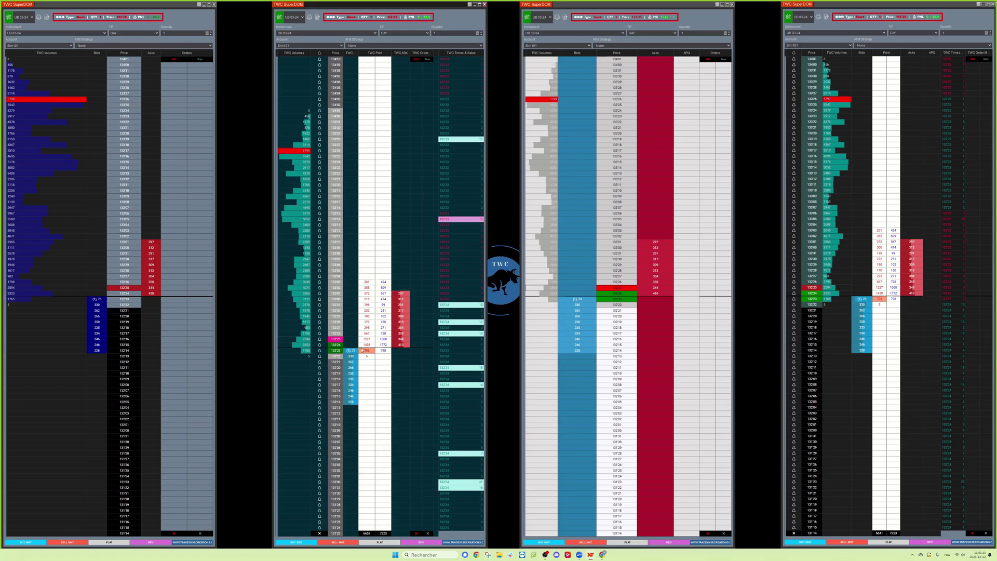
{"action": "left_click", "coordinate": [351, 347]}
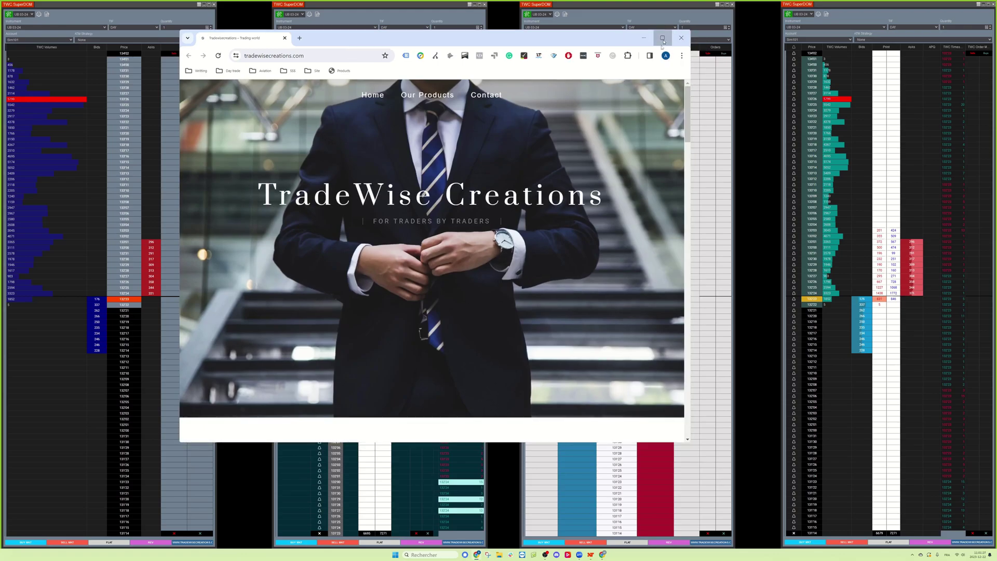
- Maximize the Chrome window showing the TradeWise Creations homepage
{"action": "left_click", "coordinate": [663, 37]}
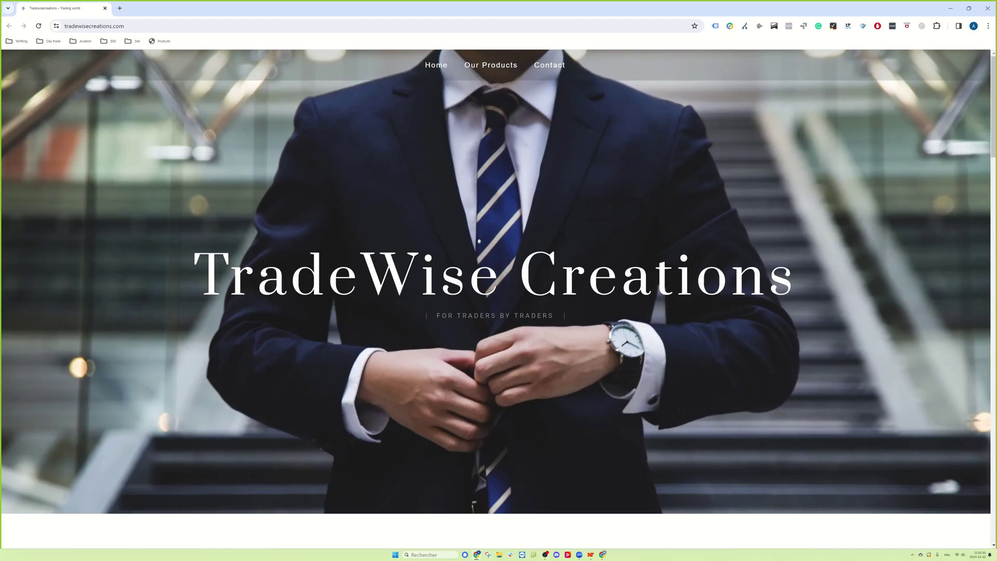
{"action": "scroll", "coordinate": [487, 243], "scroll_direction": "down", "scroll_amount": 5}
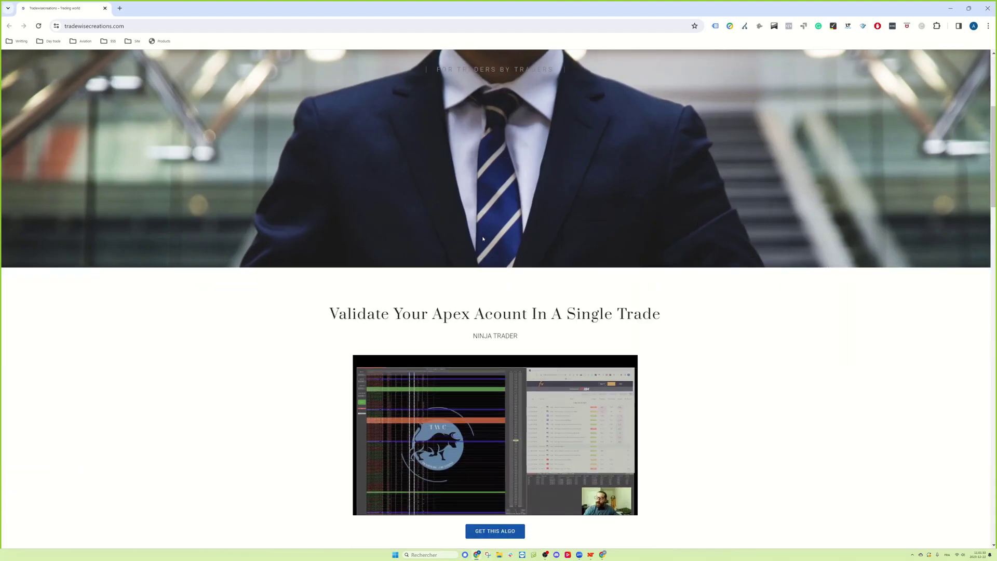
{"action": "scroll", "coordinate": [487, 242], "scroll_direction": "down", "scroll_amount": 5}
{"action": "scroll", "coordinate": [488, 242], "scroll_direction": "down", "scroll_amount": 5}
{"action": "scroll", "coordinate": [487, 243], "scroll_direction": "down", "scroll_amount": 3}
{"action": "scroll", "coordinate": [486, 242], "scroll_direction": "up", "scroll_amount": 5}
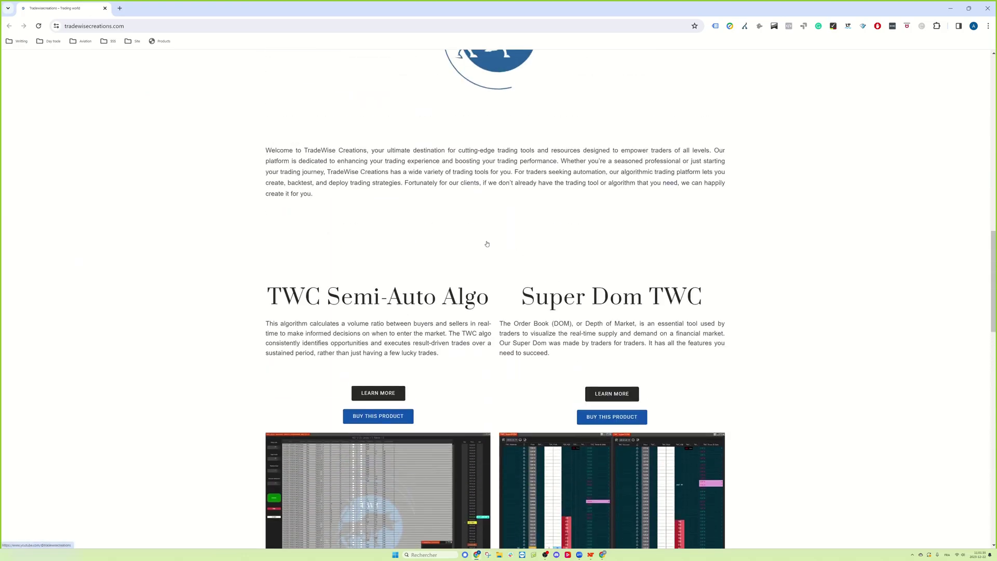
{"action": "scroll", "coordinate": [487, 243], "scroll_direction": "up", "scroll_amount": 5}
{"action": "scroll", "coordinate": [487, 243], "scroll_direction": "up", "scroll_amount": 5}
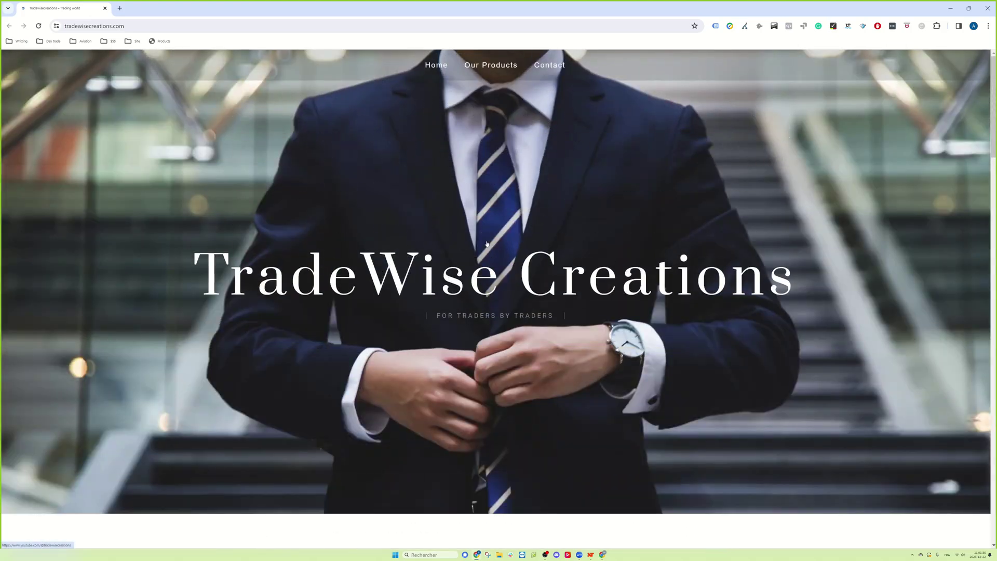
{"action": "left_click", "coordinate": [549, 65]}
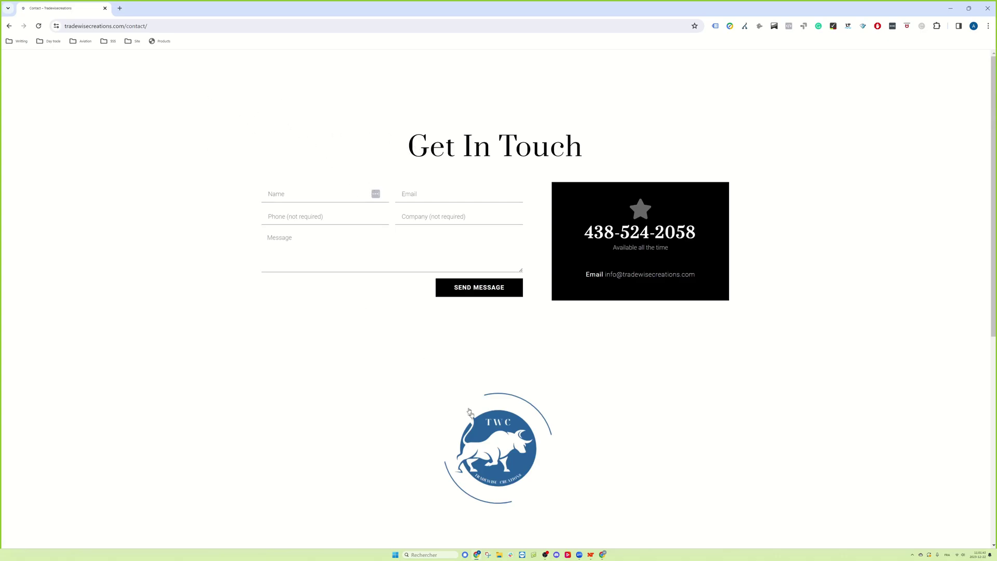
{"action": "left_click", "coordinate": [506, 445]}
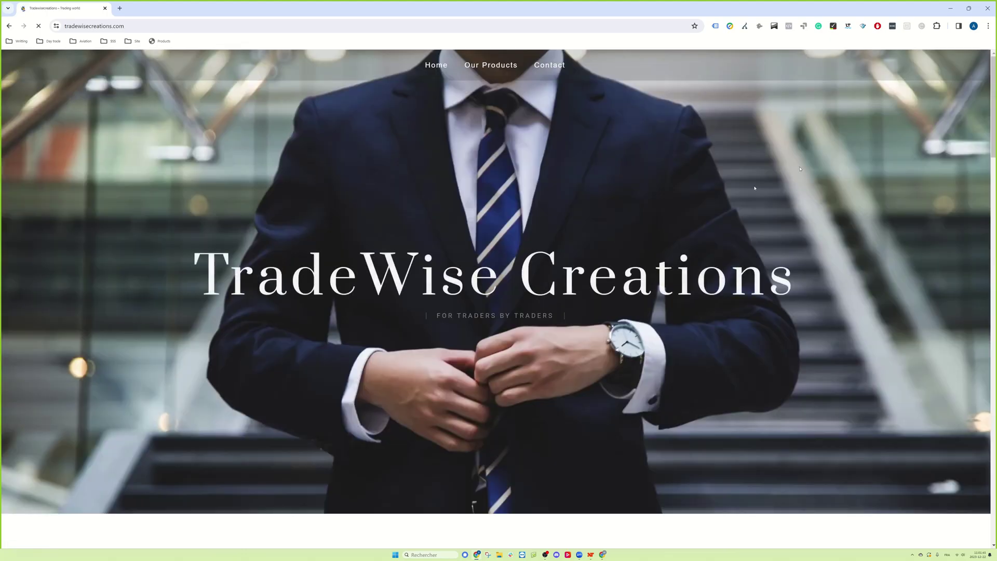